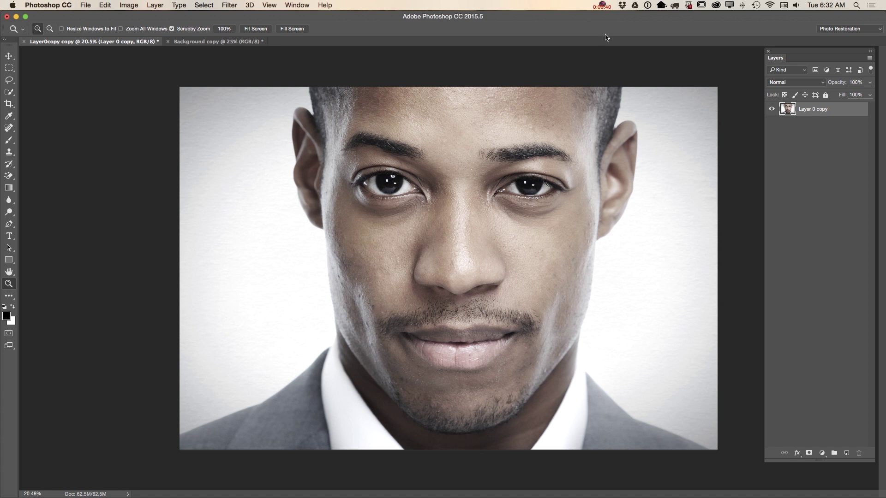
- Duplicate Layer 0 copy so a new Layer 0 copy 2 sits above it
{"action": "left_click_drag", "start_coordinate": [833, 113], "coordinate": [847, 451]}
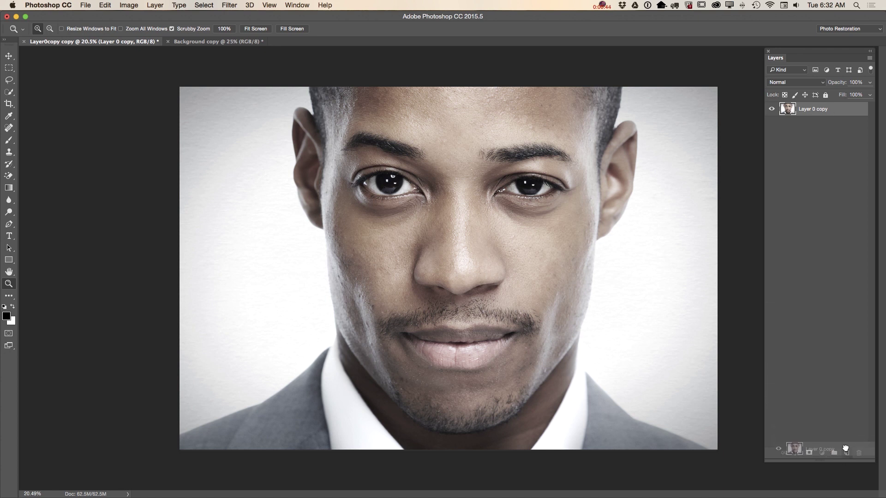
{"action": "left_click", "coordinate": [224, 8]}
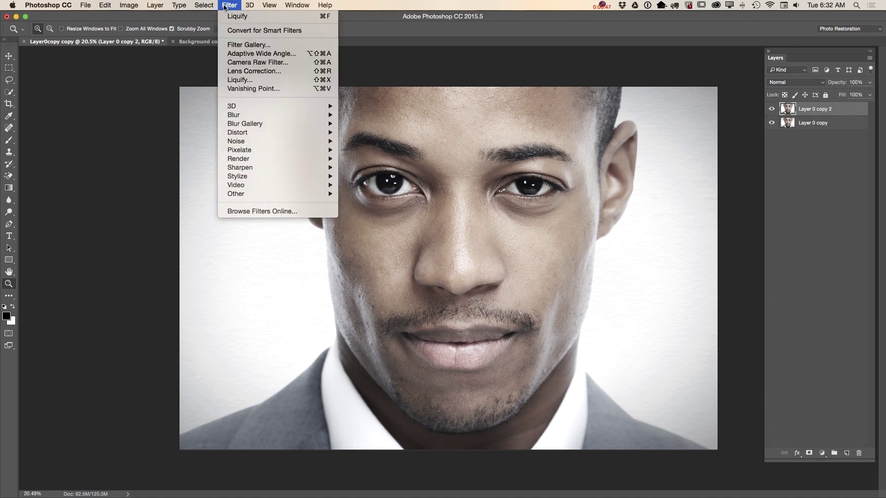
- Open Liquify with the Face tool and widen, enlarge and raise the man's eyes
{"action": "left_click", "coordinate": [239, 80]}
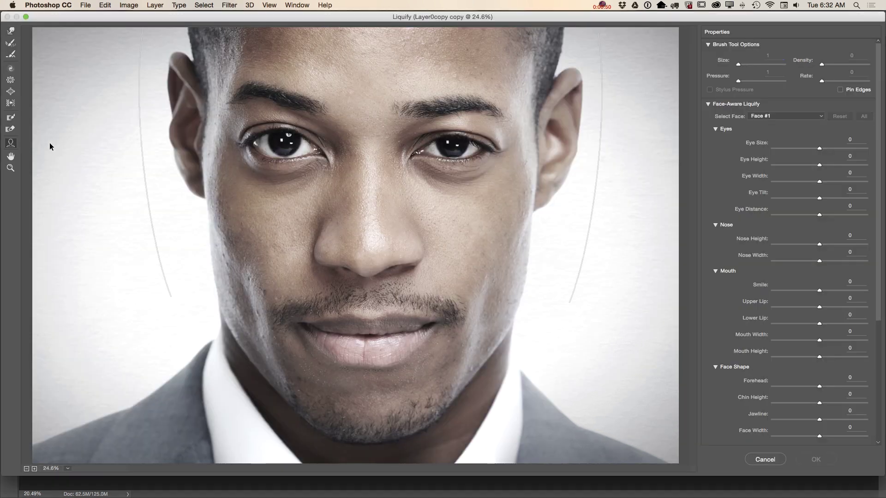
{"action": "left_click", "coordinate": [11, 145]}
{"action": "mouse_move", "coordinate": [282, 149]}
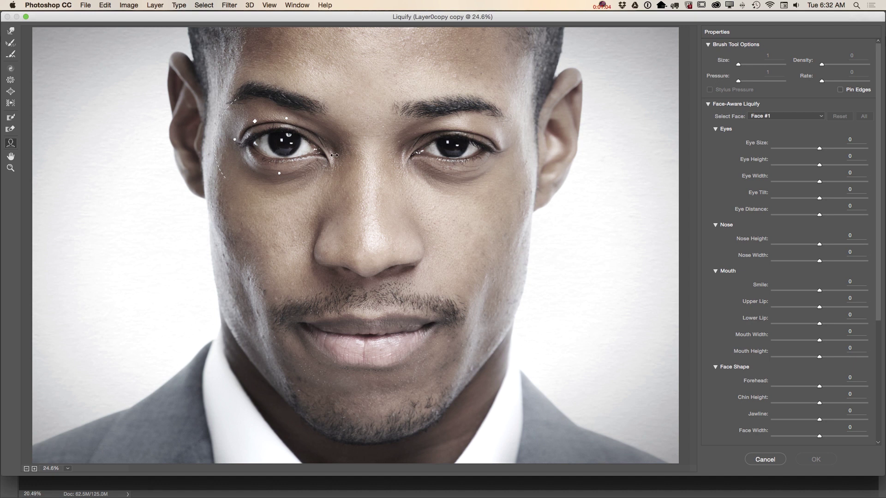
{"action": "mouse_move", "coordinate": [497, 149]}
{"action": "left_click_drag", "start_coordinate": [497, 147], "coordinate": [518, 143]}
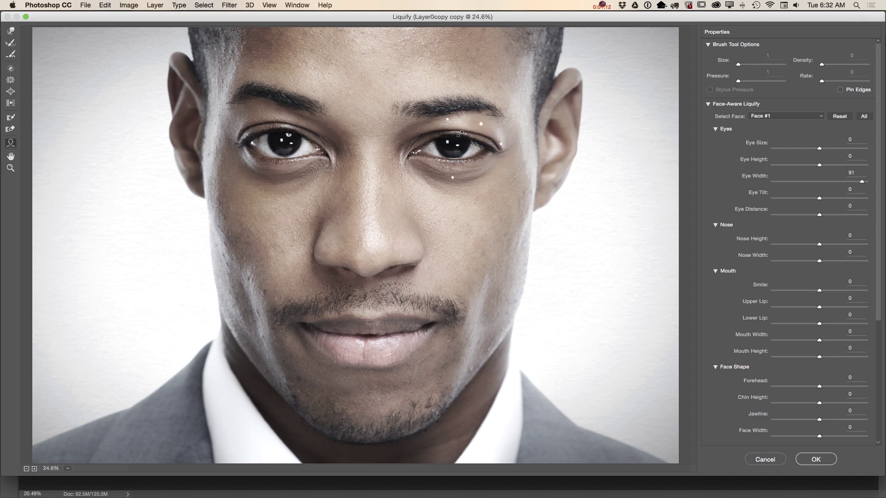
{"action": "left_click_drag", "start_coordinate": [455, 132], "coordinate": [458, 116]}
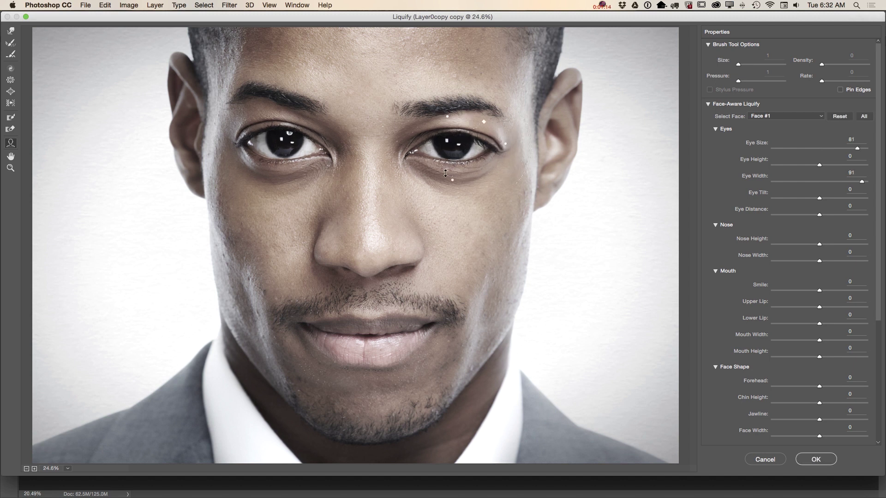
{"action": "left_click_drag", "start_coordinate": [453, 179], "coordinate": [453, 168]}
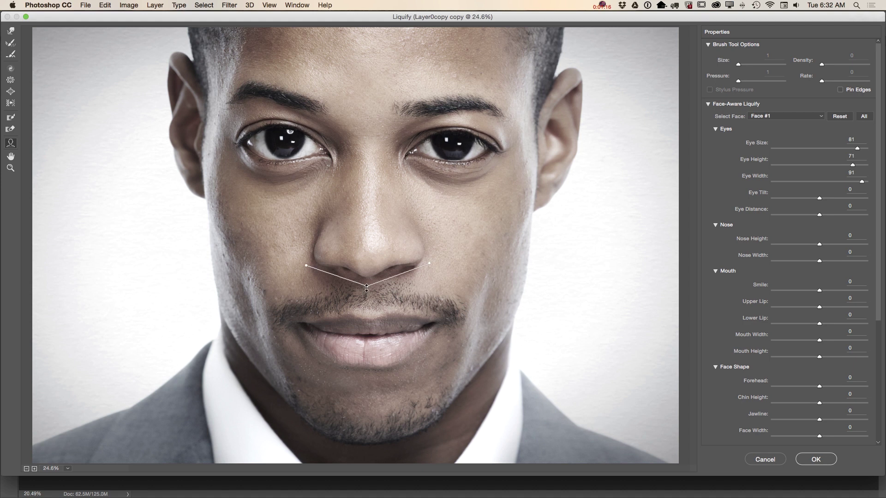
- Narrow the nose, widen the mouth, narrow the face, then lower the Eye Size slider
{"action": "left_click_drag", "start_coordinate": [295, 269], "coordinate": [360, 263]}
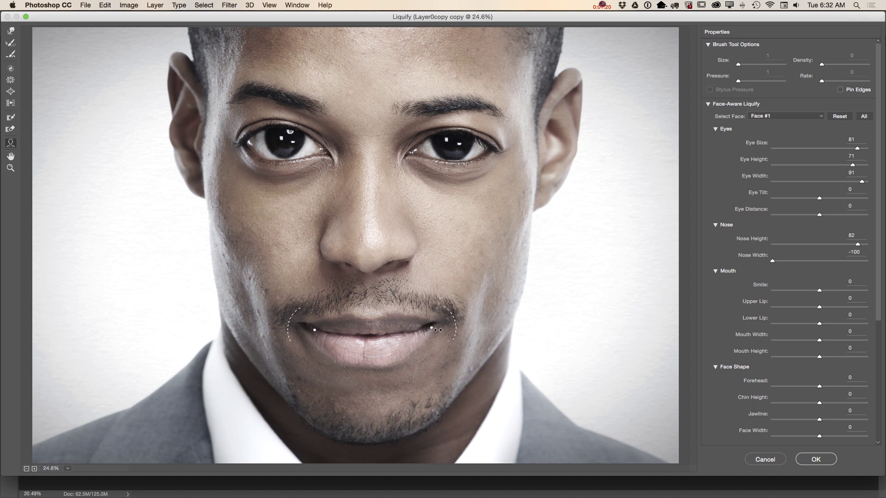
{"action": "left_click_drag", "start_coordinate": [452, 329], "coordinate": [475, 329]}
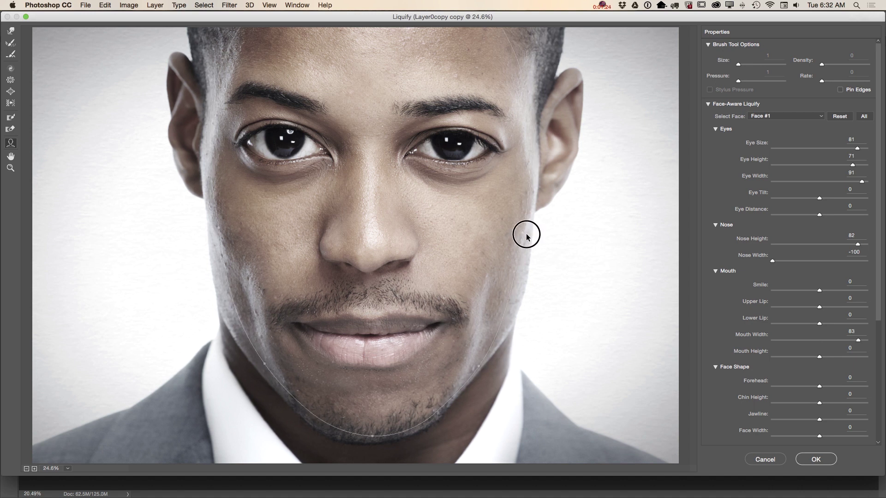
{"action": "left_click_drag", "start_coordinate": [538, 240], "coordinate": [491, 235]}
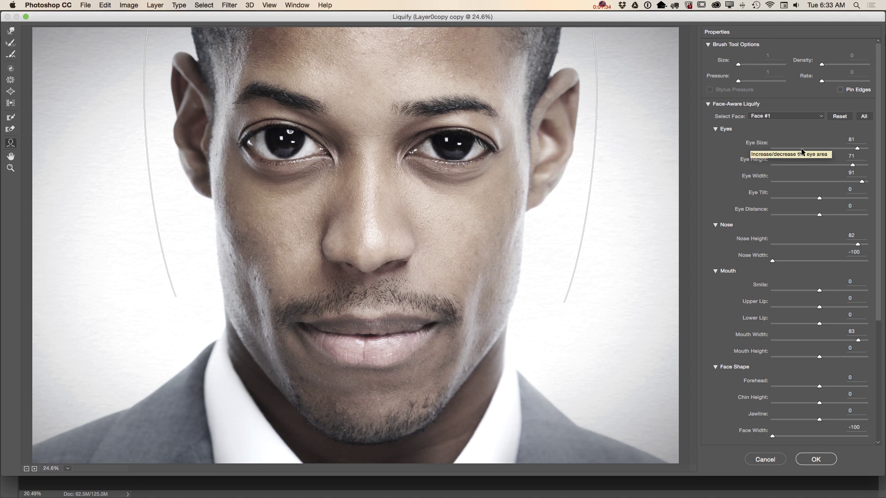
{"action": "left_click_drag", "start_coordinate": [856, 147], "coordinate": [828, 170]}
- Reset Face-Aware Liquify, enlarge the eyes to Eye Size 63, and apply it to Layer 0 copy 2
{"action": "left_click", "coordinate": [839, 117]}
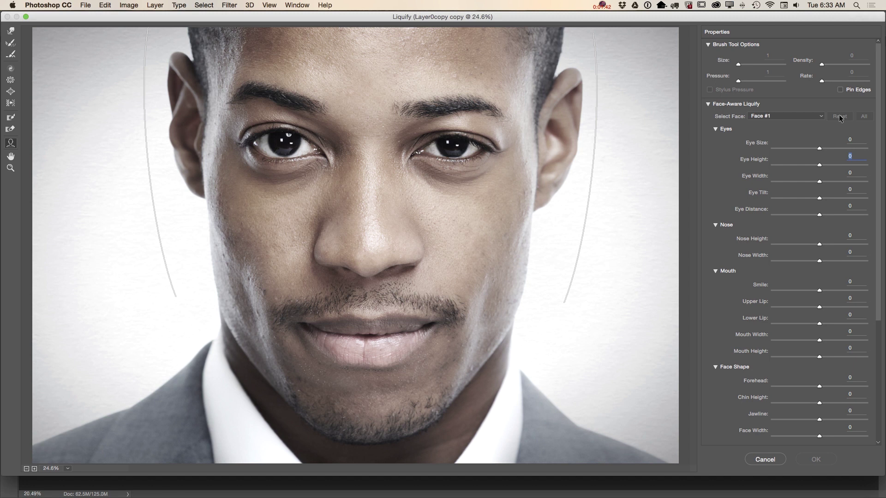
{"action": "mouse_move", "coordinate": [454, 157]}
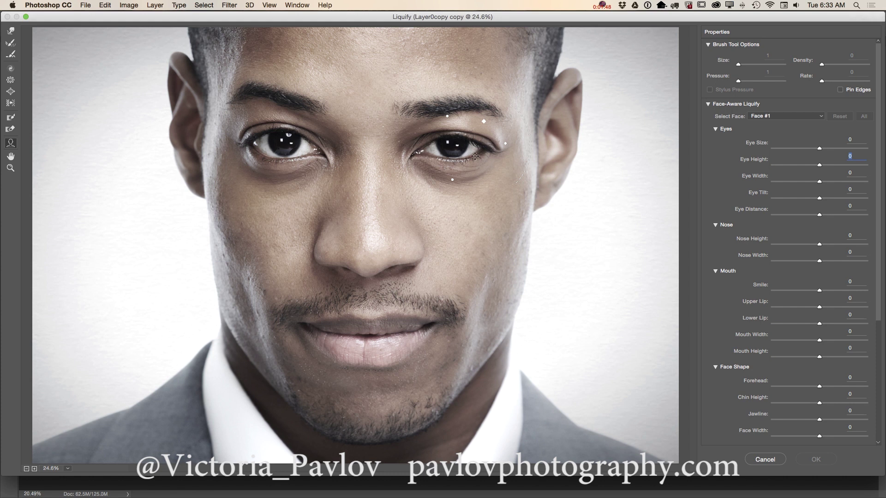
{"action": "left_click_drag", "start_coordinate": [820, 148], "coordinate": [862, 170]}
{"action": "left_click", "coordinate": [826, 460]}
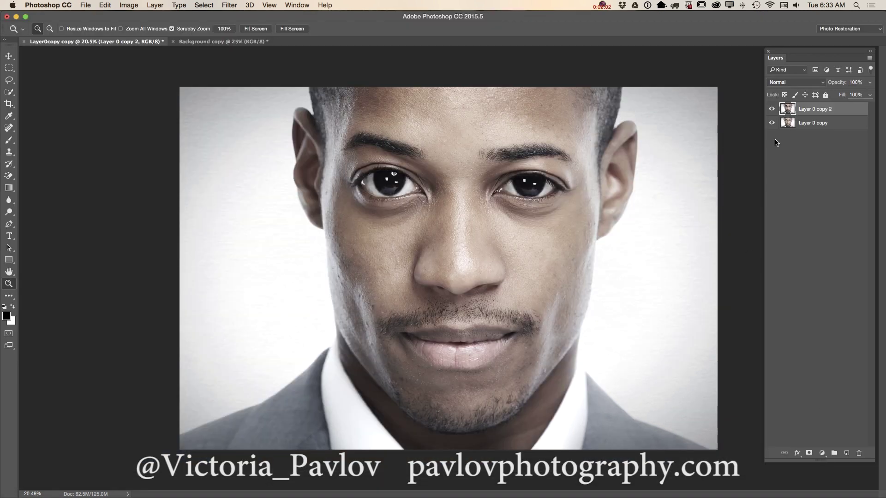
- Compare the liquified layer, create Layer 0 copy 3, and add a white mask to Layer 0 copy 2
{"action": "left_click", "coordinate": [771, 109]}
{"action": "left_click", "coordinate": [772, 109]}
{"action": "left_click_drag", "start_coordinate": [828, 125], "coordinate": [851, 452]}
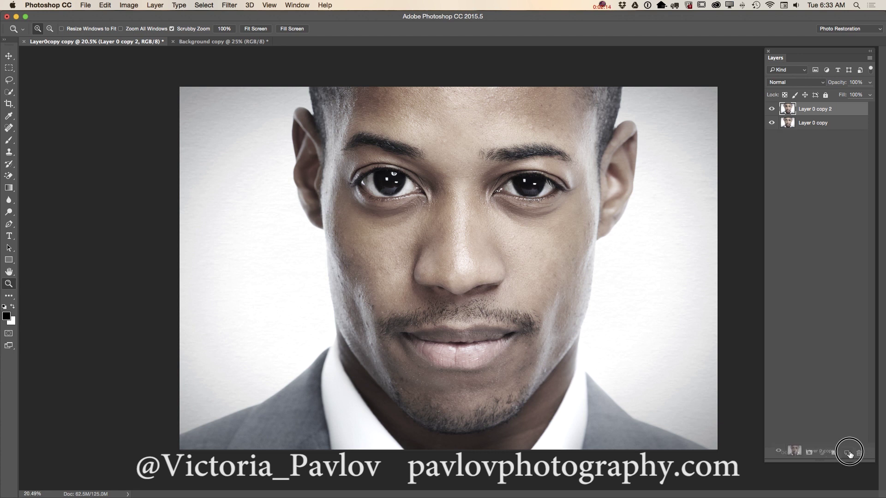
{"action": "left_click", "coordinate": [810, 111]}
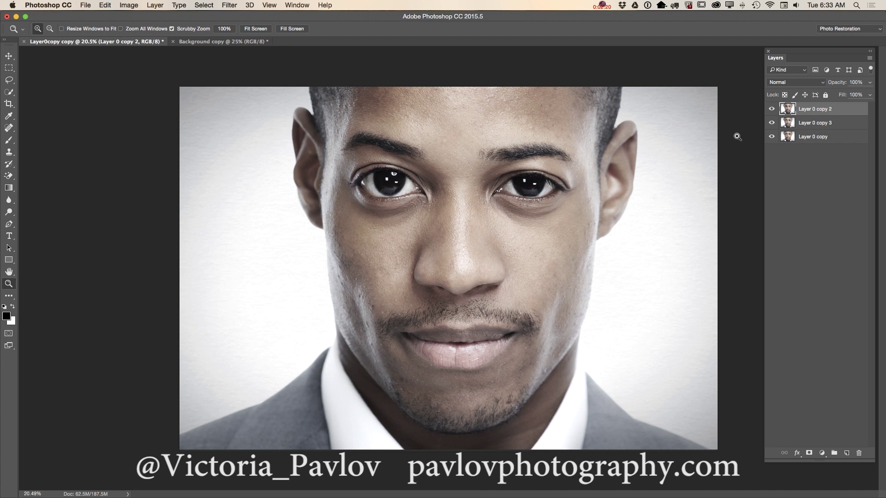
{"action": "left_click", "coordinate": [809, 453]}
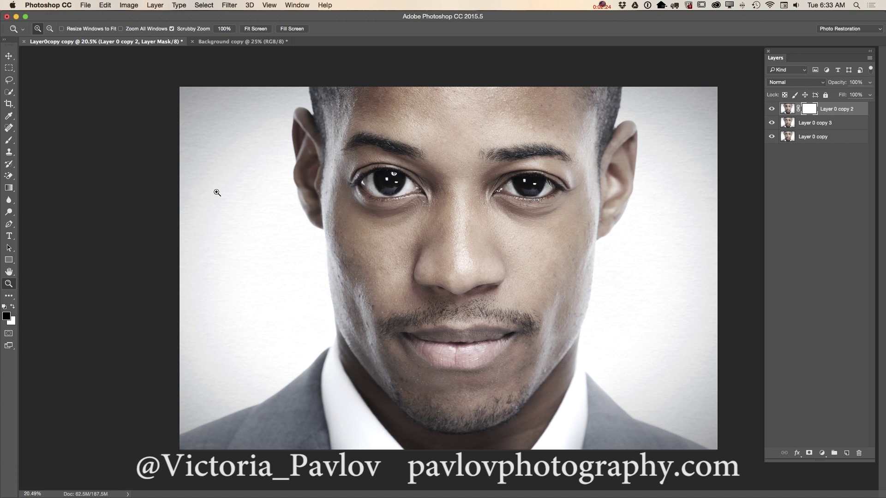
- Brush on the mask over the left eye, hide Layer 0 copy, and merge the visible layers
{"action": "left_click_drag", "start_coordinate": [8, 139], "coordinate": [48, 143]}
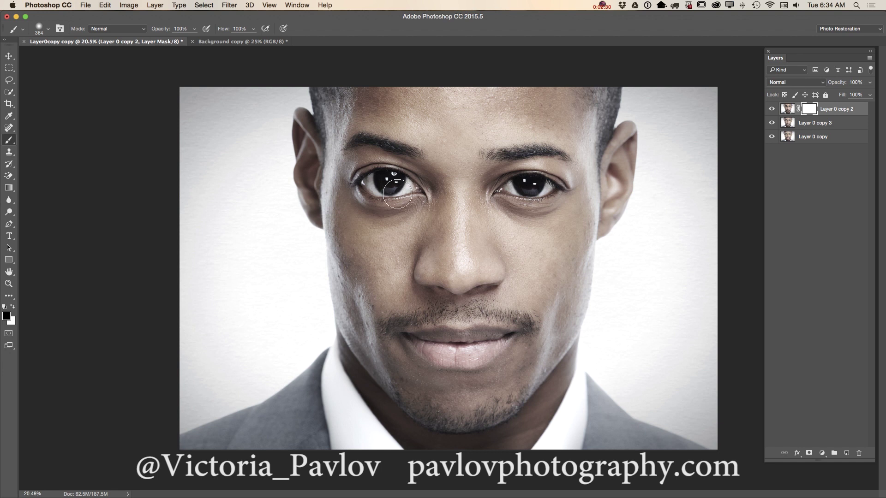
{"action": "mouse_move", "coordinate": [362, 218]}
{"action": "left_mouse_down"}
{"action": "mouse_move", "coordinate": [377, 172]}
{"action": "mouse_move", "coordinate": [352, 96]}
{"action": "mouse_move", "coordinate": [386, 144]}
{"action": "mouse_move", "coordinate": [408, 230]}
{"action": "mouse_move", "coordinate": [439, 221]}
{"action": "mouse_move", "coordinate": [441, 164]}
{"action": "mouse_move", "coordinate": [447, 213]}
{"action": "mouse_move", "coordinate": [437, 139]}
{"action": "mouse_move", "coordinate": [419, 226]}
{"action": "mouse_move", "coordinate": [413, 177]}
{"action": "mouse_move", "coordinate": [390, 181]}
{"action": "mouse_move", "coordinate": [352, 155]}
{"action": "mouse_move", "coordinate": [414, 207]}
{"action": "mouse_move", "coordinate": [437, 148]}
{"action": "mouse_move", "coordinate": [428, 175]}
{"action": "mouse_move", "coordinate": [392, 192]}
{"action": "mouse_move", "coordinate": [365, 120]}
{"action": "mouse_move", "coordinate": [417, 235]}
{"action": "mouse_move", "coordinate": [443, 203]}
{"action": "left_mouse_up"}
{"action": "left_click", "coordinate": [771, 137]}
{"action": "left_click", "coordinate": [868, 56]}
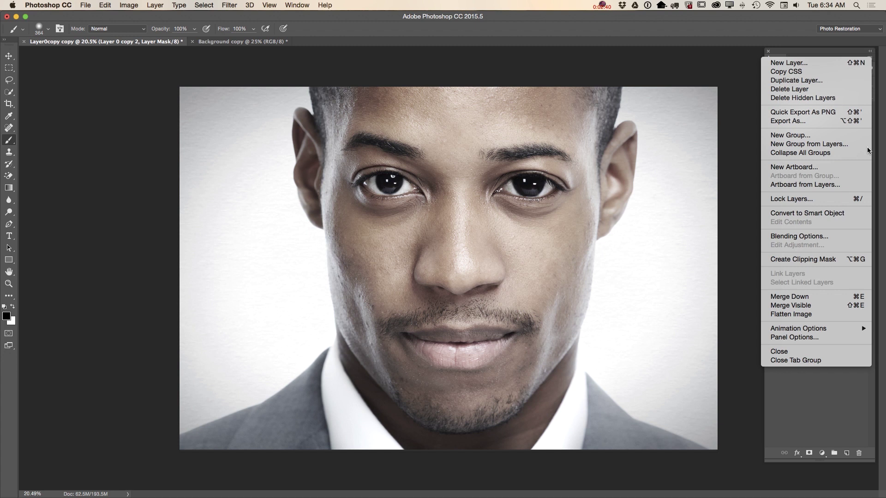
{"action": "left_click", "coordinate": [815, 307]}
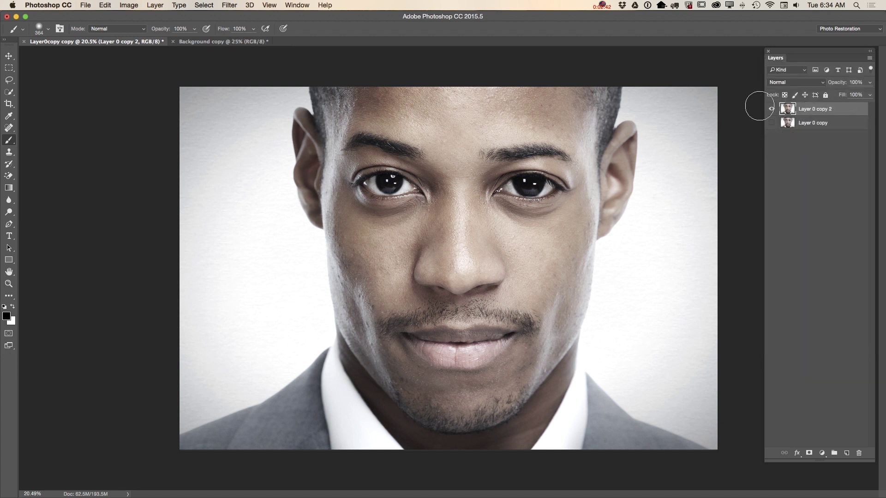
- Compare the merged retouch against the original, then switch to the Background copy document
{"action": "left_click", "coordinate": [772, 123]}
{"action": "left_click", "coordinate": [771, 109]}
{"action": "left_click", "coordinate": [771, 109]}
{"action": "left_click", "coordinate": [245, 43]}
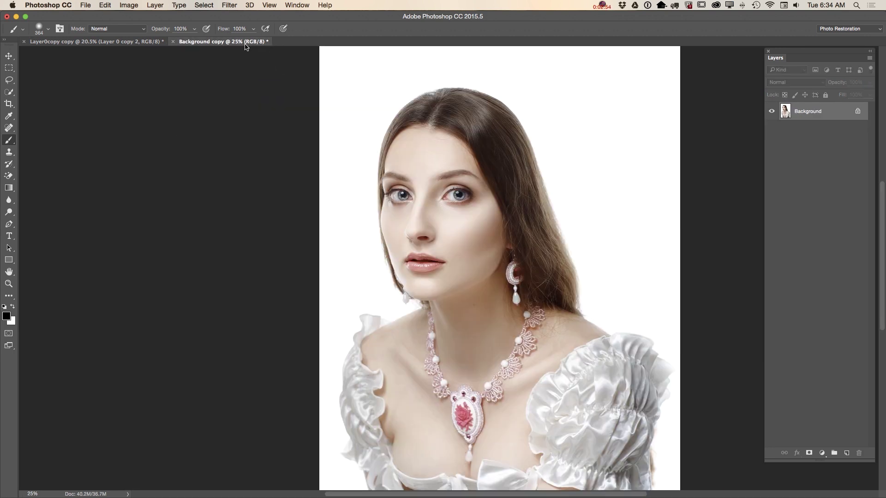
- Zoom the woman's portrait out to 18.7% and duplicate the Background layer
{"action": "left_click", "coordinate": [10, 284]}
{"action": "left_click_drag", "start_coordinate": [406, 262], "coordinate": [383, 246]}
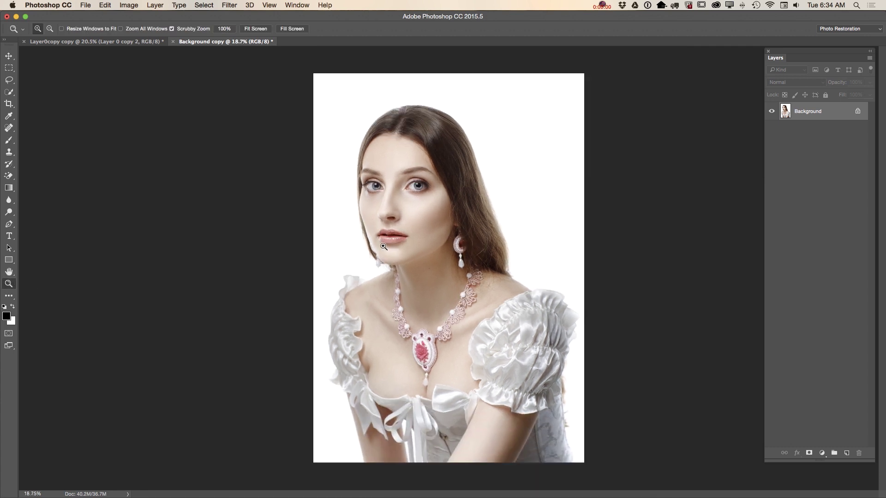
{"action": "left_click_drag", "start_coordinate": [820, 114], "coordinate": [846, 453]}
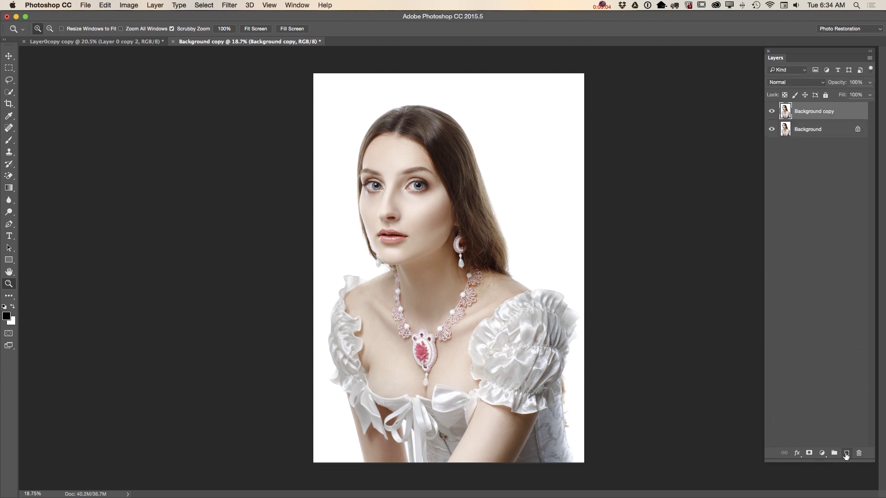
- Open Liquify on Background copy with the Face tool active
{"action": "left_click", "coordinate": [229, 6]}
{"action": "left_click", "coordinate": [238, 81]}
{"action": "left_click", "coordinate": [13, 145]}
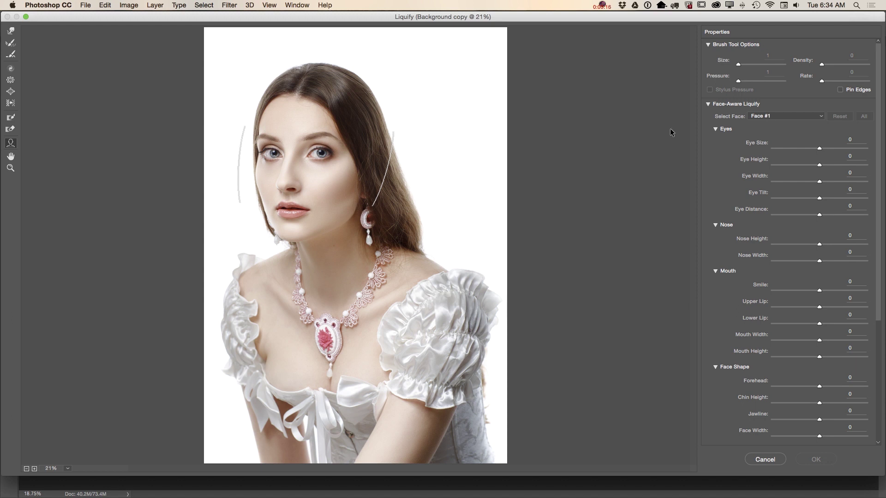
- Set Eye Size 89, Eye Height, Width and Tilt 100, and Eye Distance 43
{"action": "left_click_drag", "start_coordinate": [819, 148], "coordinate": [861, 148]}
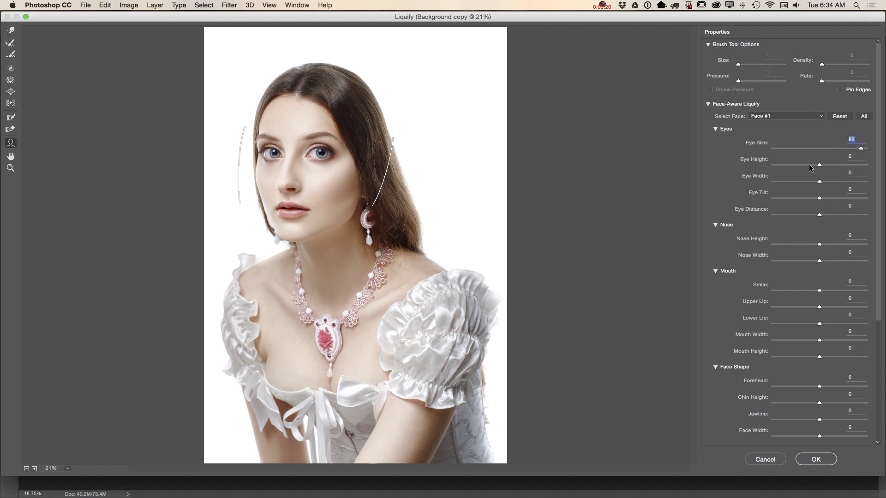
{"action": "left_click_drag", "start_coordinate": [824, 167], "coordinate": [870, 167]}
{"action": "left_click_drag", "start_coordinate": [819, 182], "coordinate": [873, 186]}
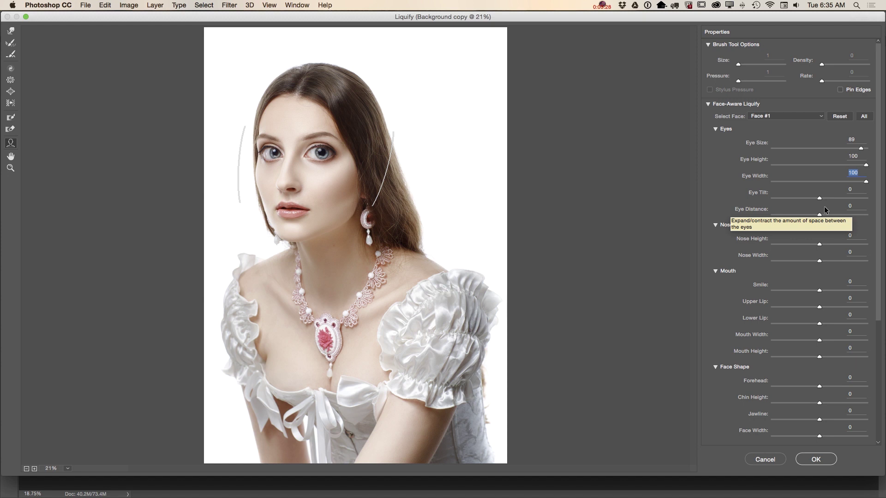
{"action": "left_click_drag", "start_coordinate": [819, 198], "coordinate": [879, 205]}
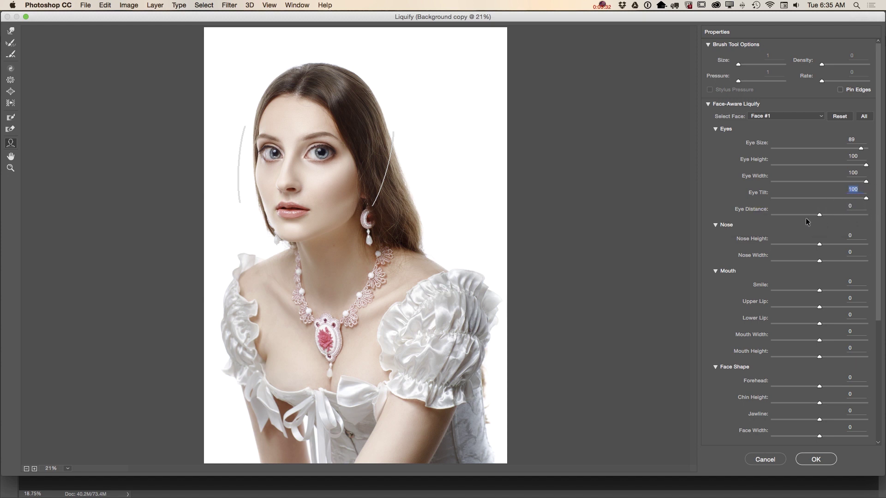
{"action": "left_click_drag", "start_coordinate": [819, 215], "coordinate": [843, 215]}
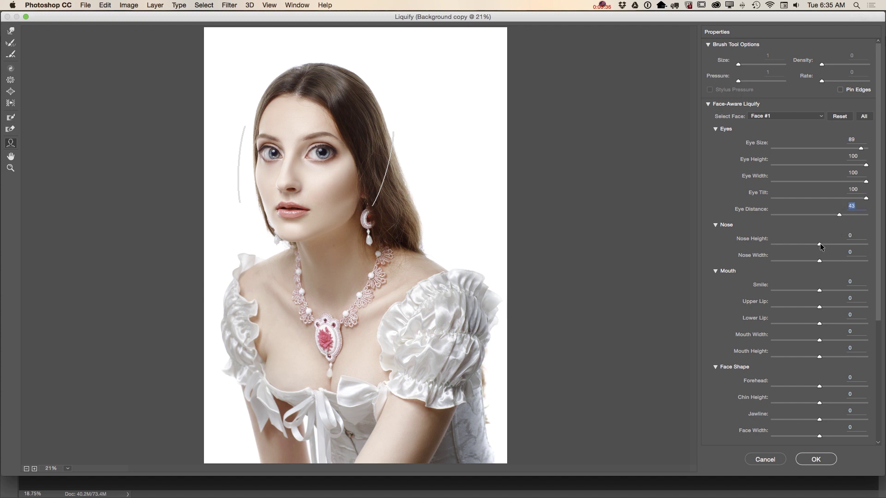
- Set Nose Height 100, Nose Width -100, Smile 42, Lower Lip -100, Face Width -100, and apply
{"action": "left_click_drag", "start_coordinate": [820, 245], "coordinate": [879, 244]}
{"action": "left_click_drag", "start_coordinate": [820, 261], "coordinate": [748, 264]}
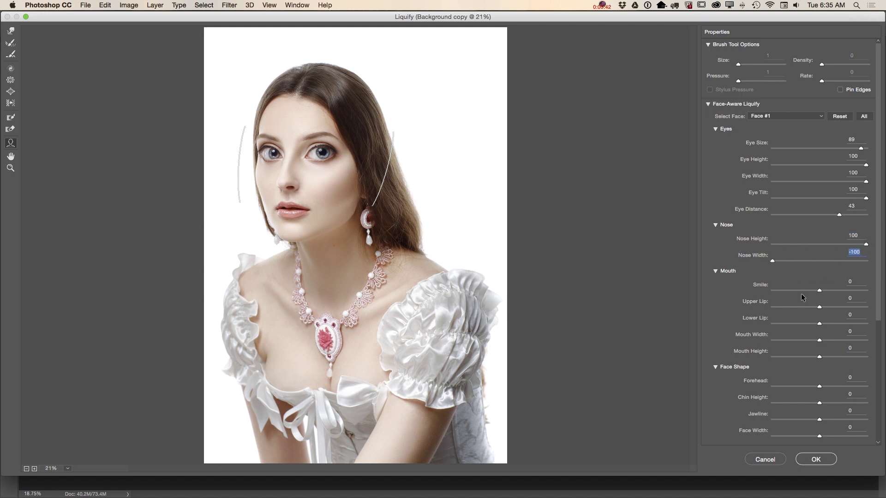
{"action": "left_click_drag", "start_coordinate": [819, 292], "coordinate": [839, 293]}
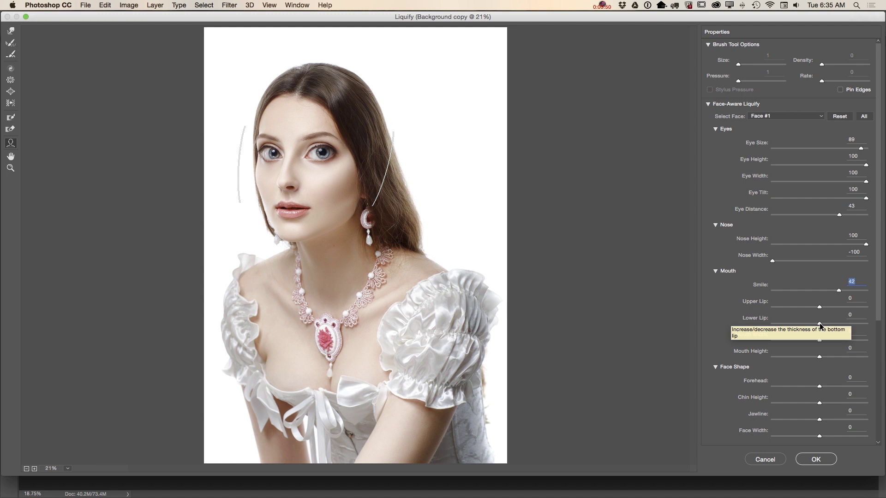
{"action": "left_click_drag", "start_coordinate": [819, 324], "coordinate": [760, 328]}
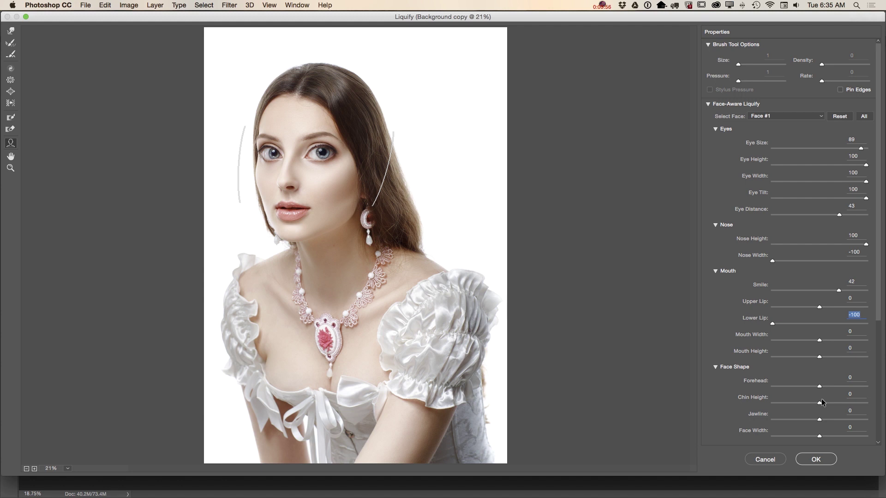
{"action": "left_click_drag", "start_coordinate": [818, 436], "coordinate": [752, 441]}
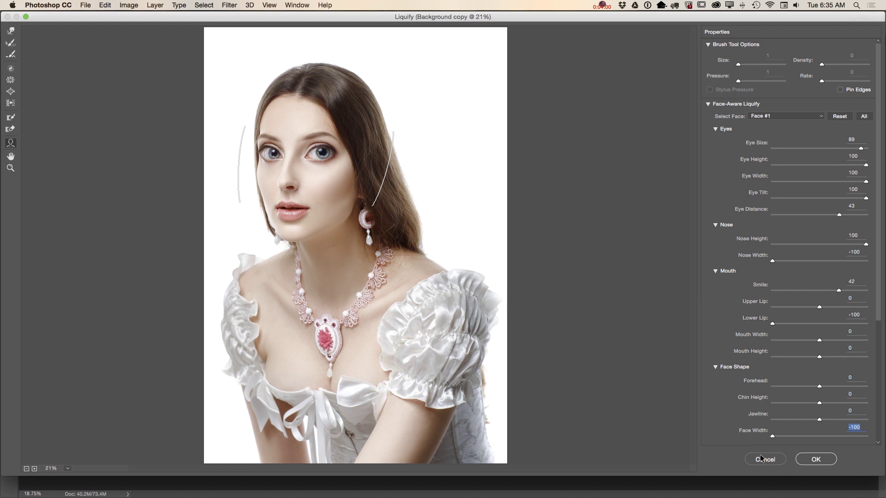
{"action": "left_click", "coordinate": [812, 460]}
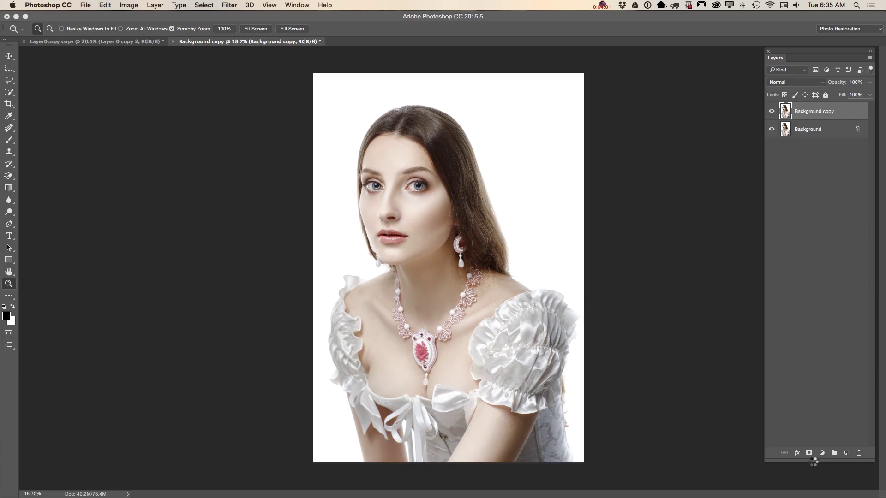
{"action": "left_click", "coordinate": [772, 111]}
{"action": "left_click", "coordinate": [772, 112]}
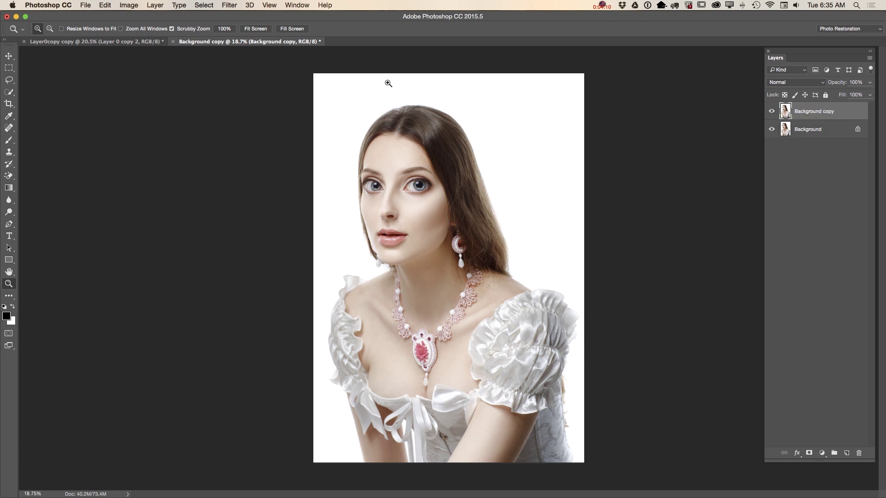
{"action": "left_click", "coordinate": [121, 43]}
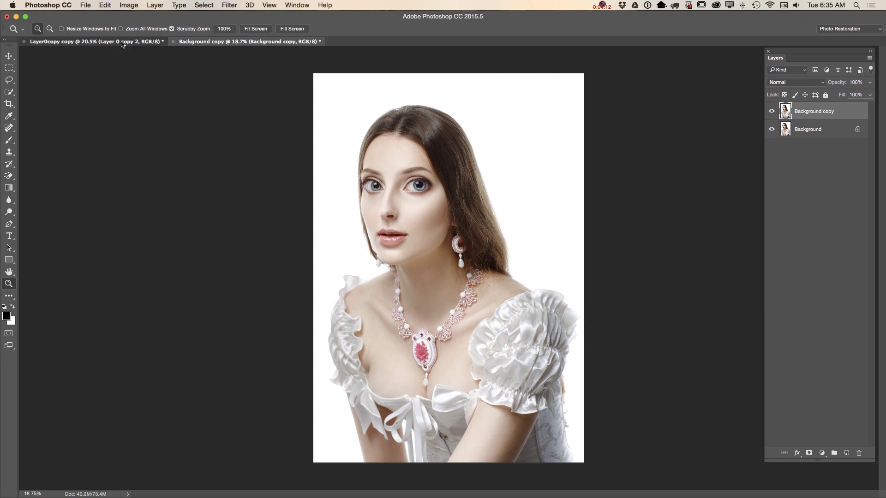
{"action": "left_click", "coordinate": [772, 109]}
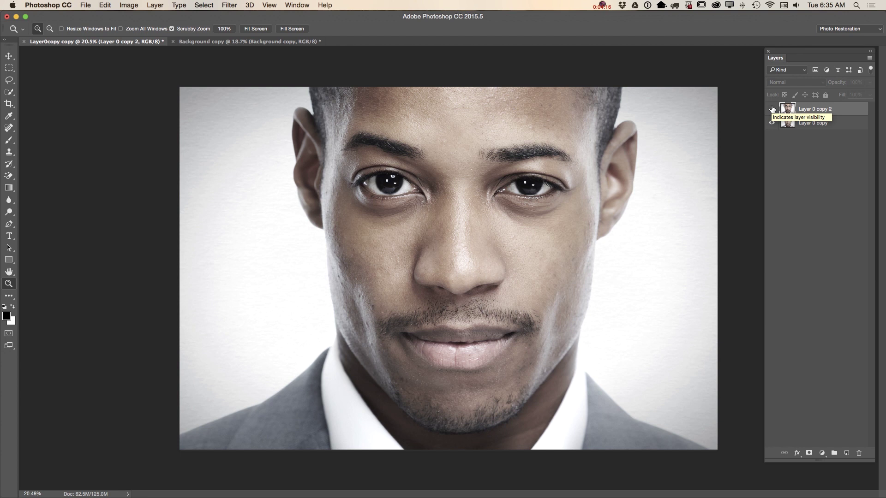
{"action": "left_click", "coordinate": [772, 109]}
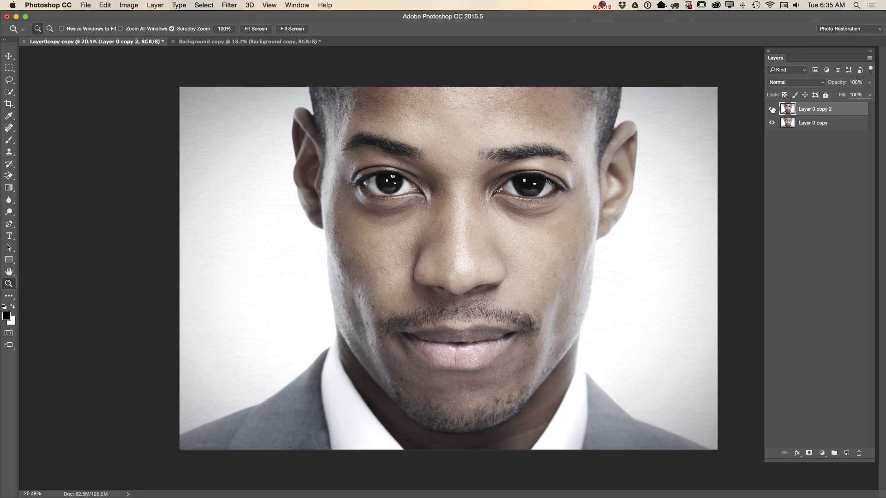
{"action": "left_click", "coordinate": [225, 42]}
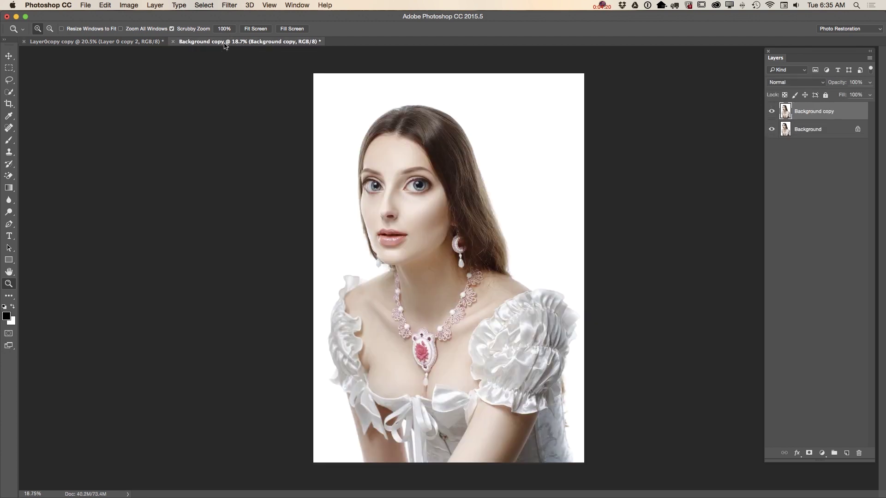
{"action": "left_click", "coordinate": [771, 111]}
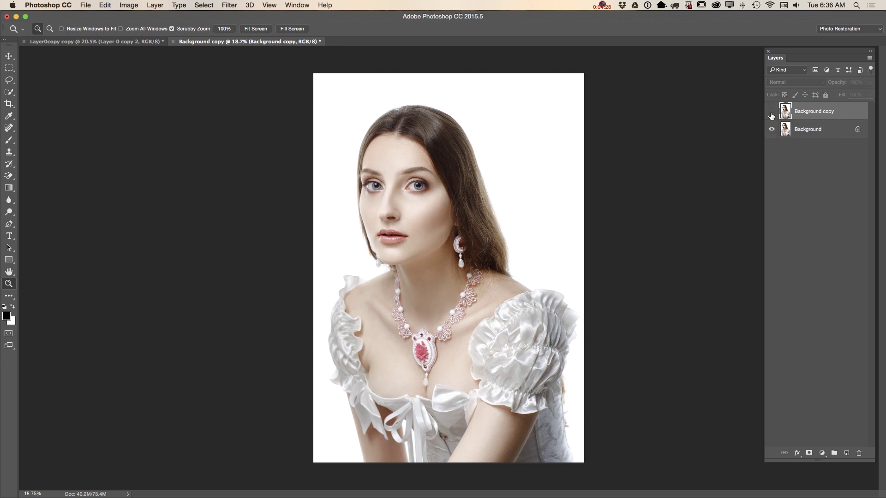
{"action": "left_click", "coordinate": [772, 112]}
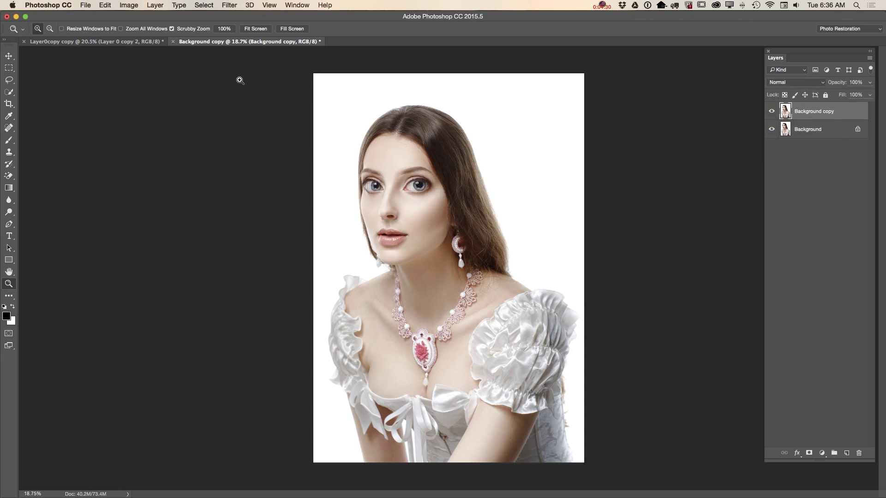